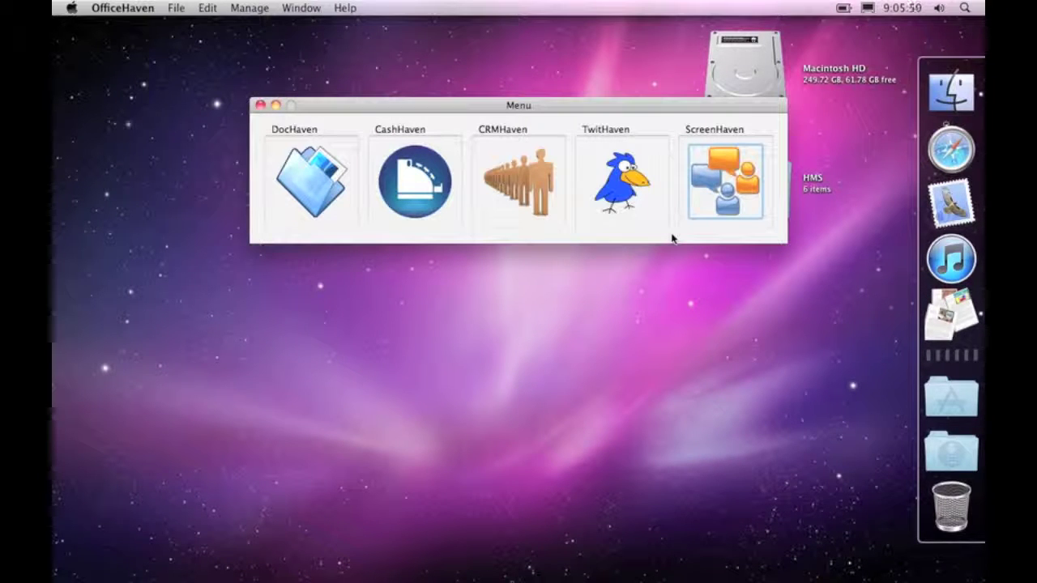
# - Launch ScreenHaven from the OfficeHaven menu and choose Publish to open the Publish window
pyautogui.click(715, 191)
pyautogui.click(561, 280)
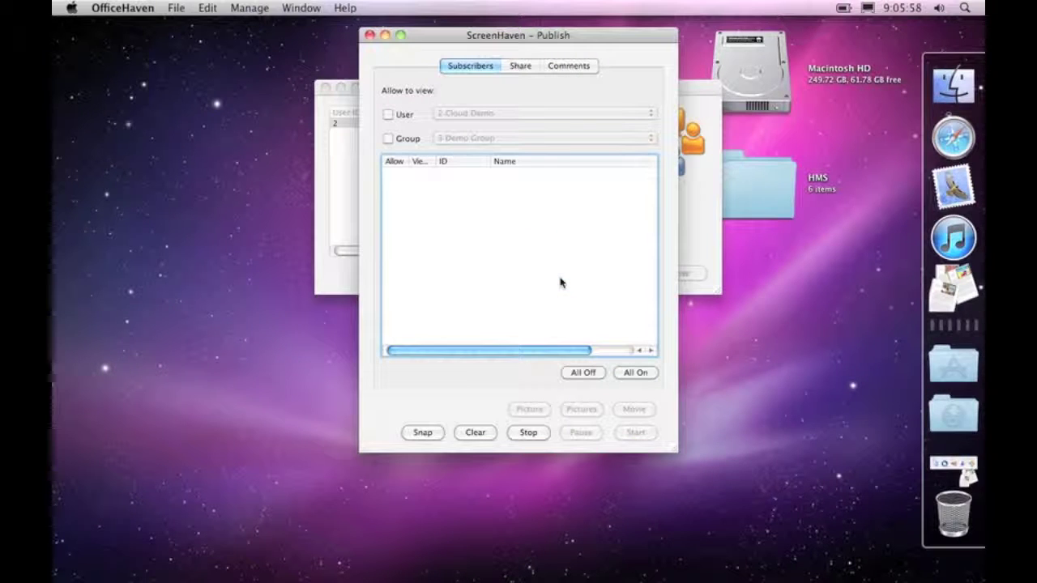
# - On the Share tab, set What to Share to WhiteBoard, opening a blank White Board
pyautogui.click(518, 66)
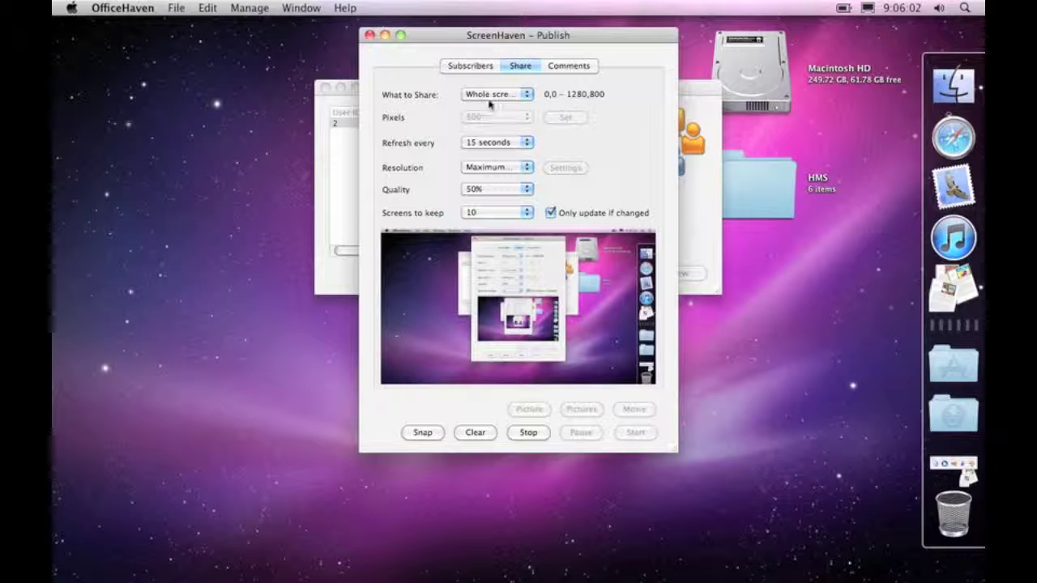
pyautogui.click(494, 95)
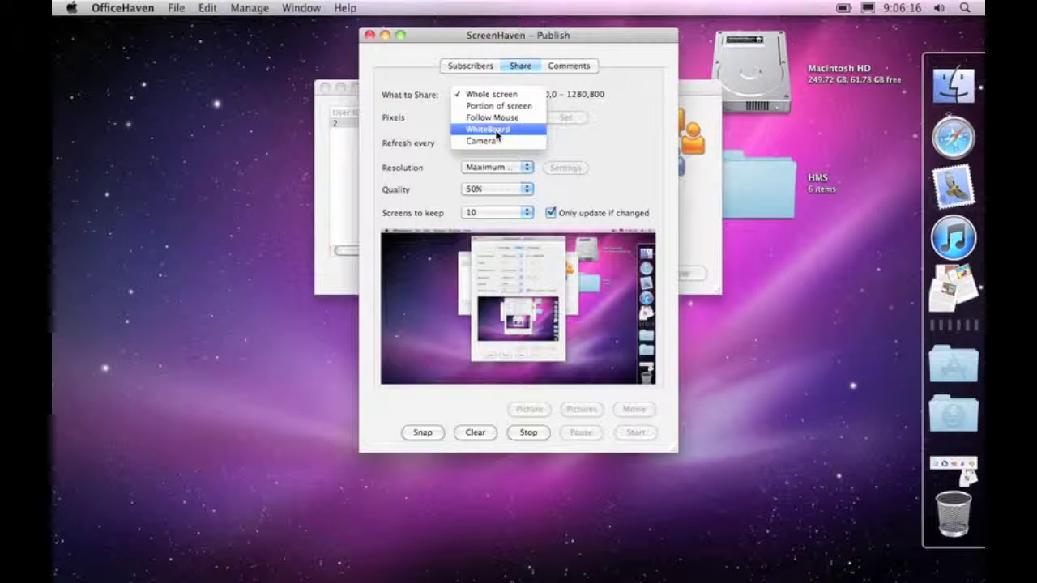
pyautogui.click(497, 136)
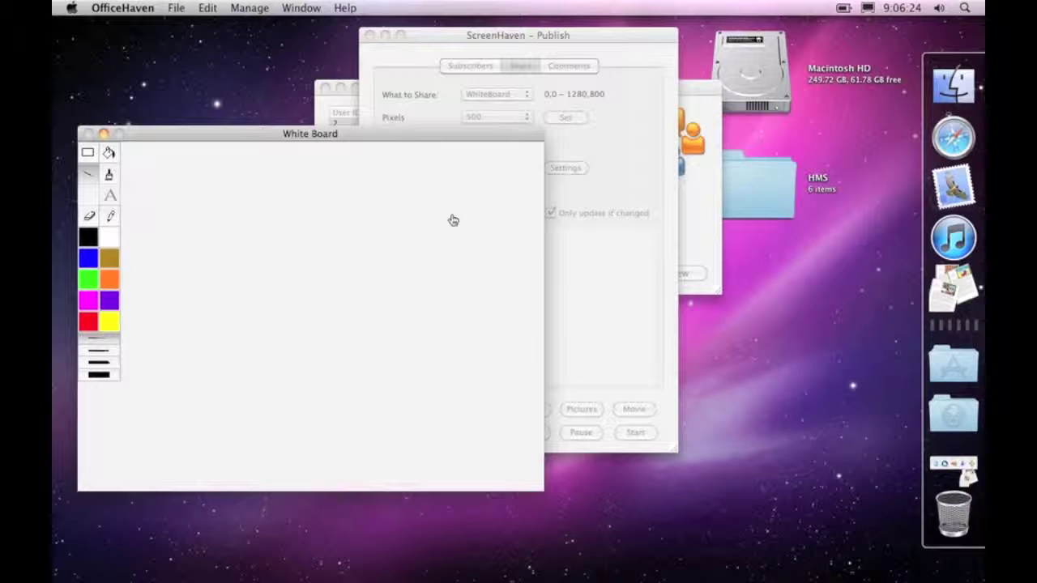
# - Place an enlarged Publish window on the right and the White Board on the left
pyautogui.moveTo(428, 33); pyautogui.dragTo(634, 46)
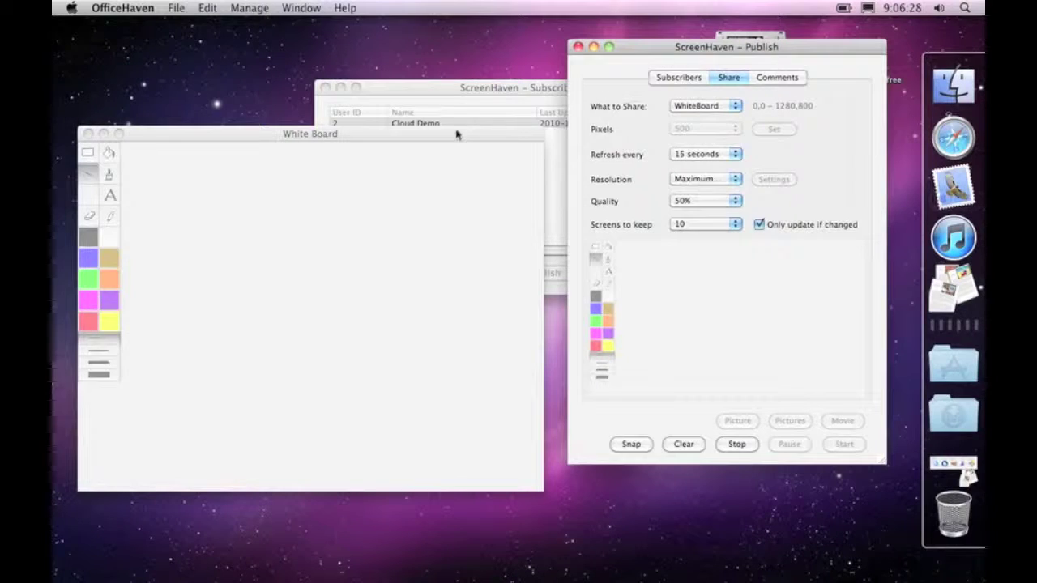
pyautogui.moveTo(456, 136); pyautogui.dragTo(460, 107)
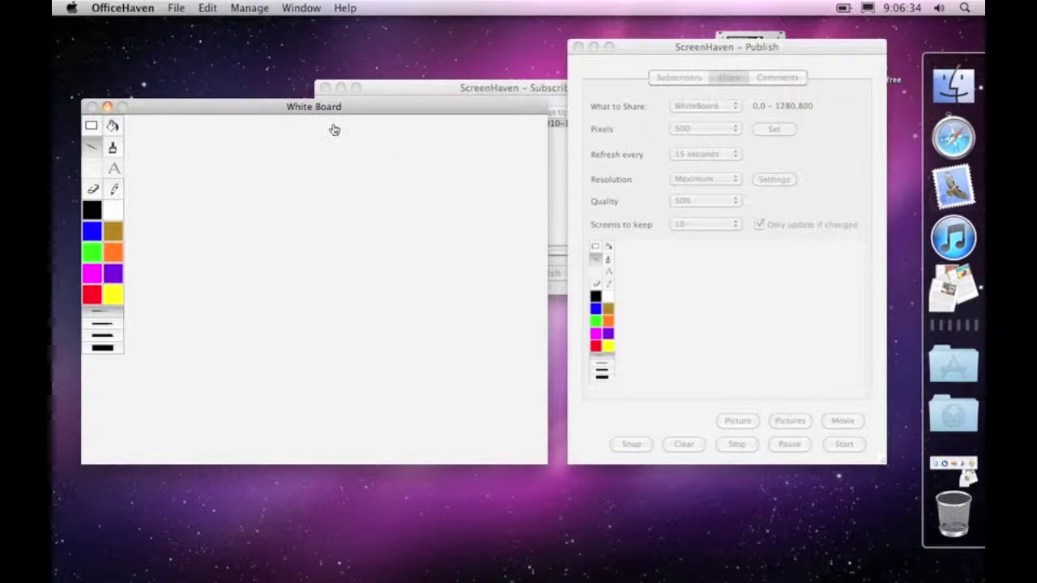
pyautogui.click(724, 40)
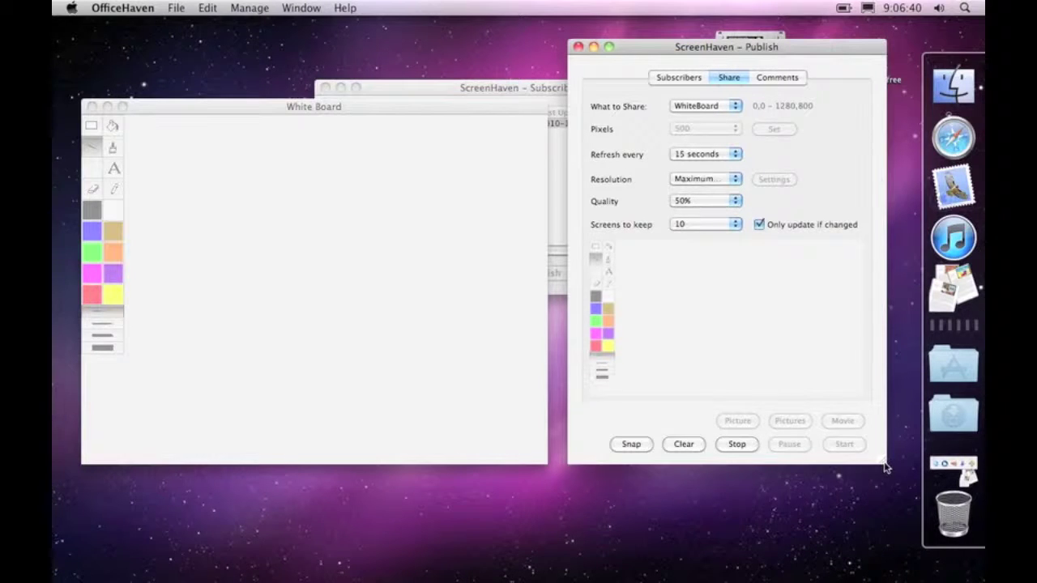
pyautogui.moveTo(886, 467); pyautogui.dragTo(891, 521)
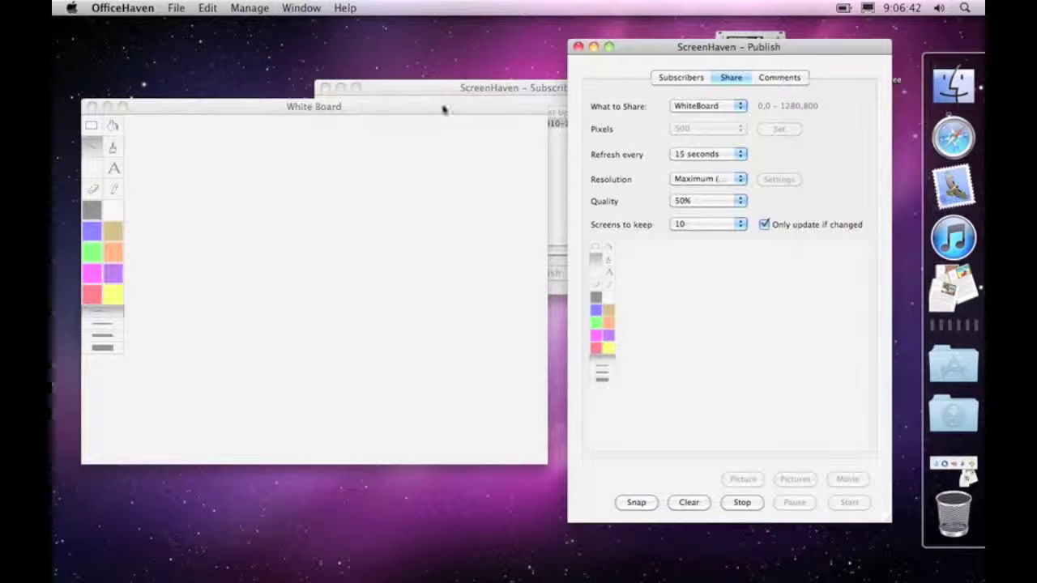
pyautogui.click(408, 107)
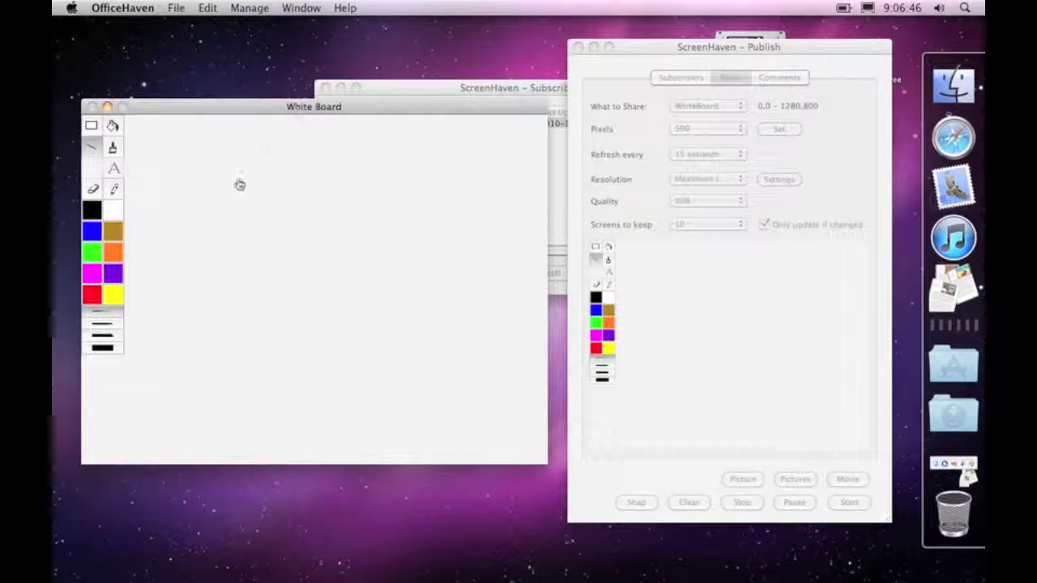
pyautogui.moveTo(284, 107)
pyautogui.mouseDown()
pyautogui.moveTo(384, 164)
pyautogui.moveTo(281, 107)
pyautogui.mouseUp()
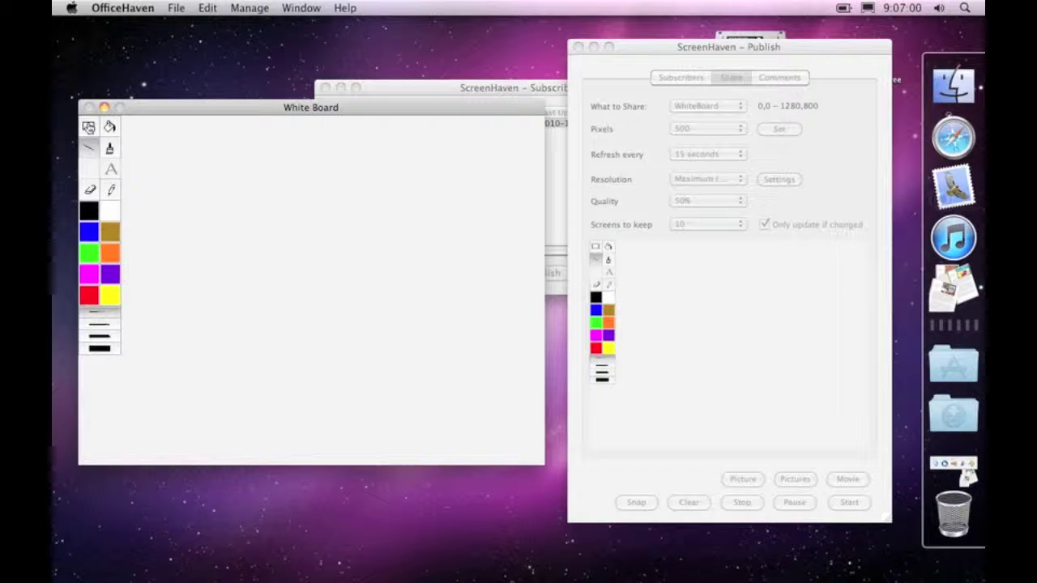
# - Pencil a blue outline with seven dots beneath it, then brush an orange loop
pyautogui.click(112, 193)
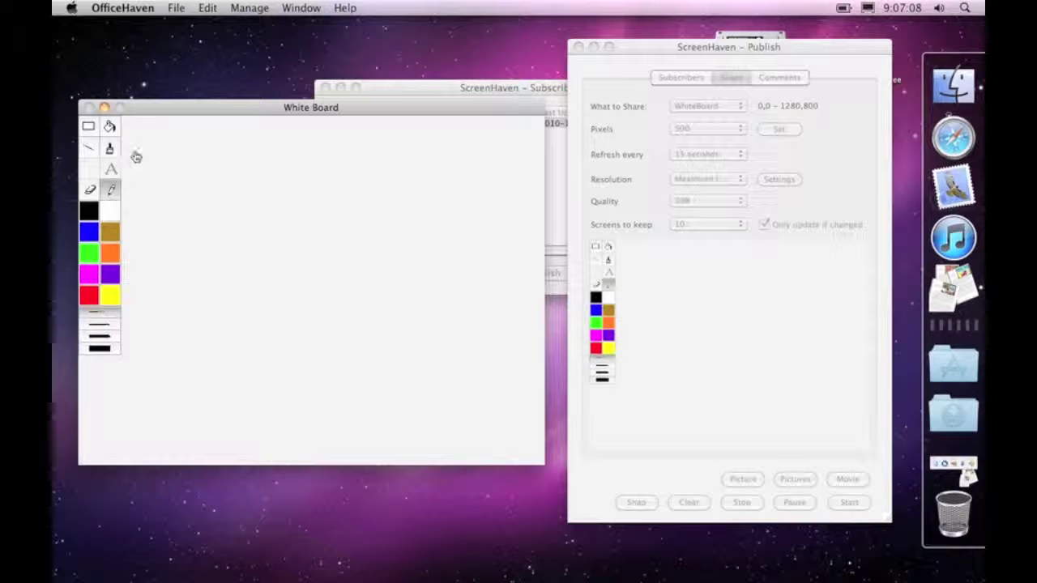
pyautogui.moveTo(138, 160)
pyautogui.mouseDown()
pyautogui.moveTo(146, 282)
pyautogui.moveTo(202, 299)
pyautogui.moveTo(202, 213)
pyautogui.moveTo(141, 154)
pyautogui.mouseUp()
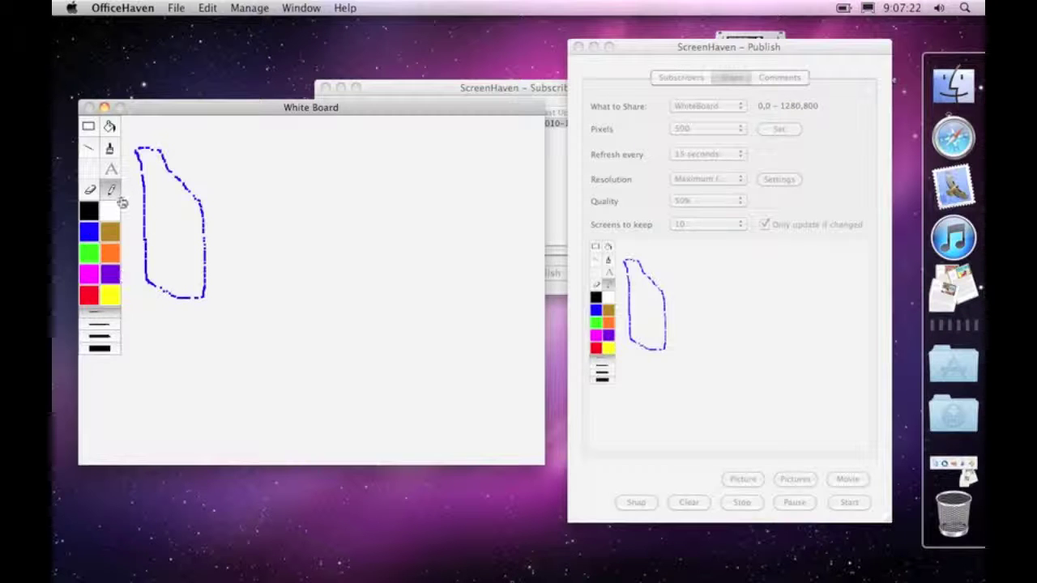
pyautogui.click(149, 328)
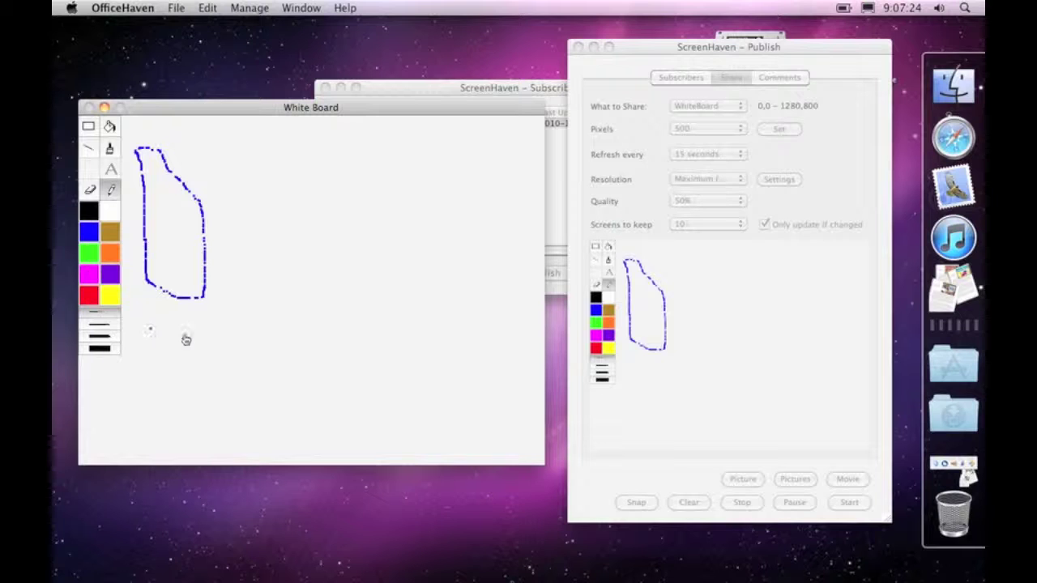
pyautogui.click(183, 334)
pyautogui.click(202, 332)
pyautogui.click(201, 365)
pyautogui.click(188, 364)
pyautogui.click(174, 364)
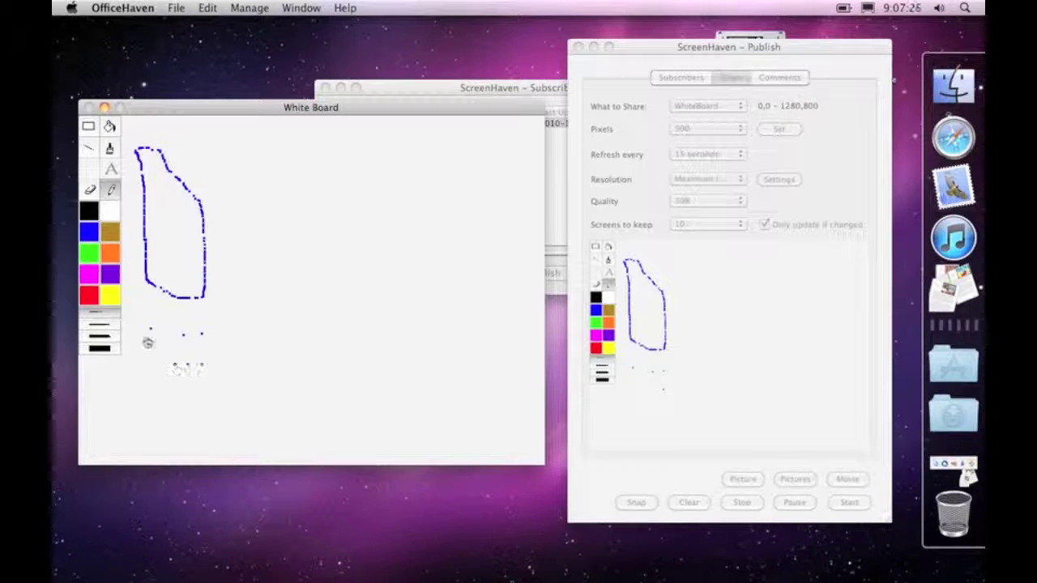
pyautogui.click(146, 344)
pyautogui.click(110, 149)
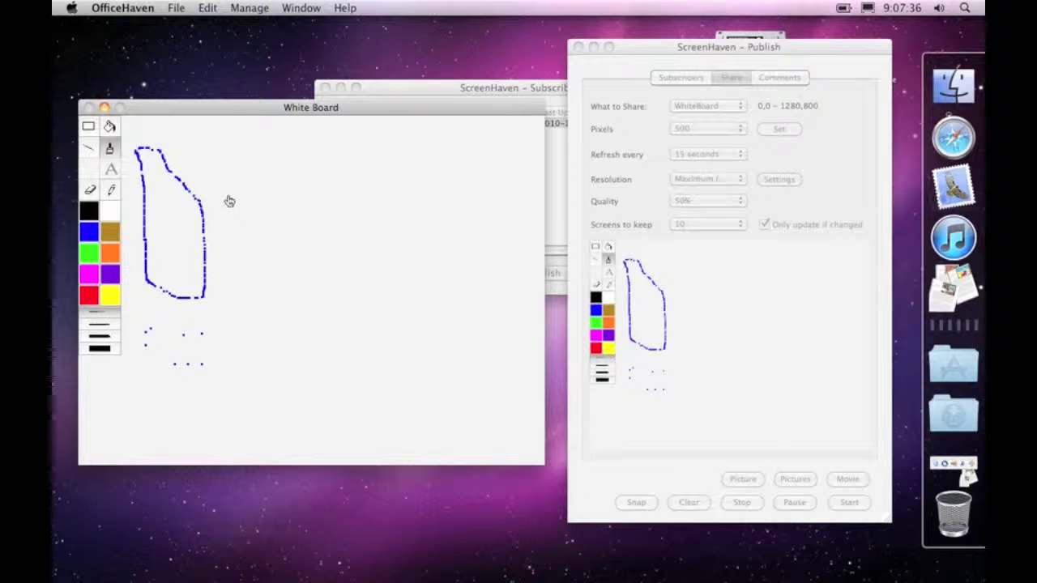
pyautogui.moveTo(304, 177)
pyautogui.mouseDown()
pyautogui.moveTo(243, 181)
pyautogui.moveTo(255, 286)
pyautogui.moveTo(378, 273)
pyautogui.moveTo(346, 187)
pyautogui.moveTo(310, 175)
pyautogui.mouseUp()
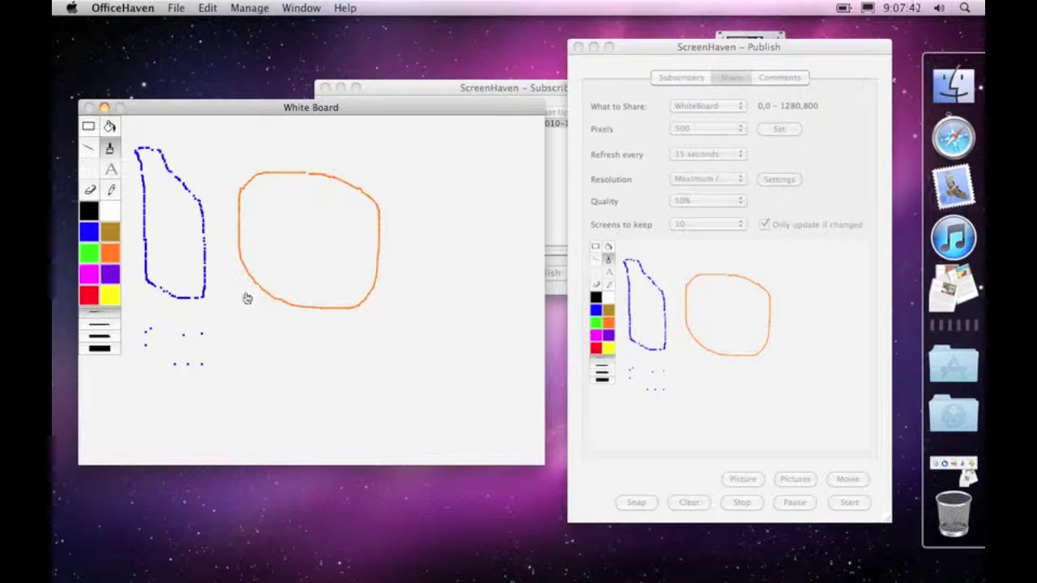
# - Draw red strokes with line, pencil and brush, including a thick red loop at top right
pyautogui.click(89, 150)
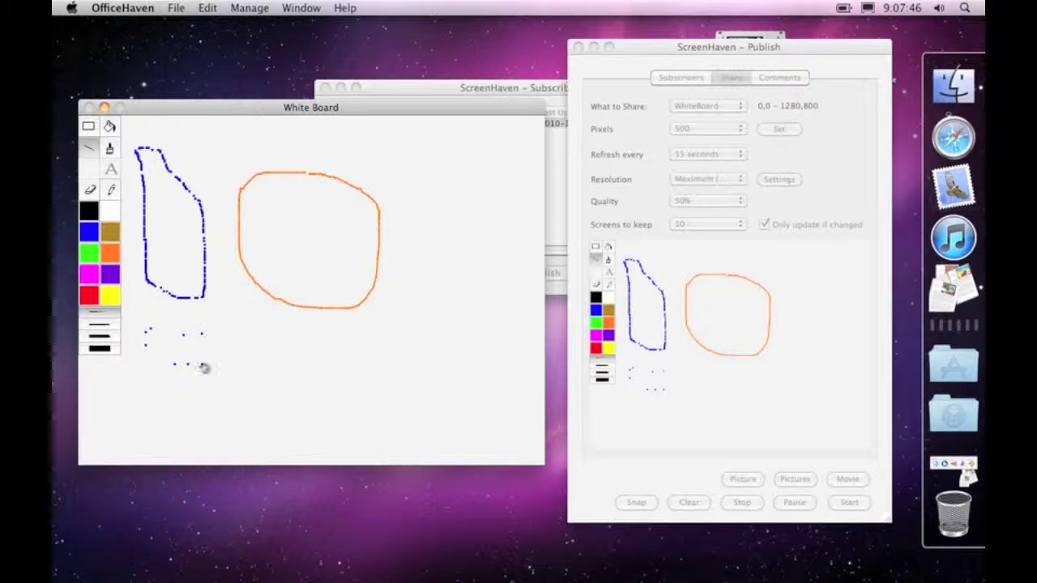
pyautogui.click(96, 298)
pyautogui.moveTo(225, 274)
pyautogui.mouseDown()
pyautogui.moveTo(359, 379)
pyautogui.moveTo(454, 380)
pyautogui.moveTo(398, 331)
pyautogui.moveTo(294, 316)
pyautogui.moveTo(279, 259)
pyautogui.moveTo(219, 206)
pyautogui.moveTo(195, 306)
pyautogui.moveTo(224, 294)
pyautogui.mouseUp()
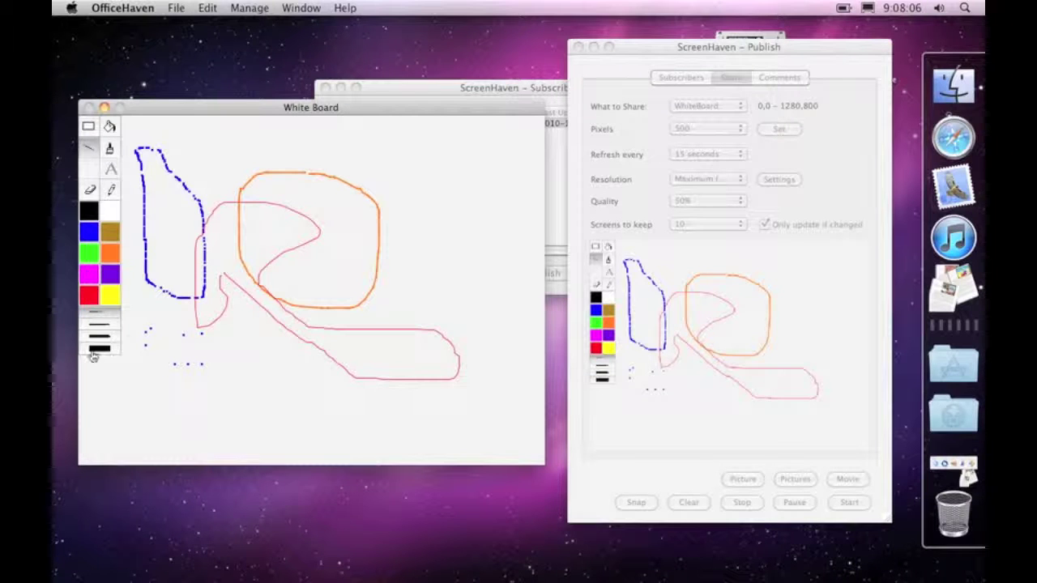
pyautogui.click(92, 350)
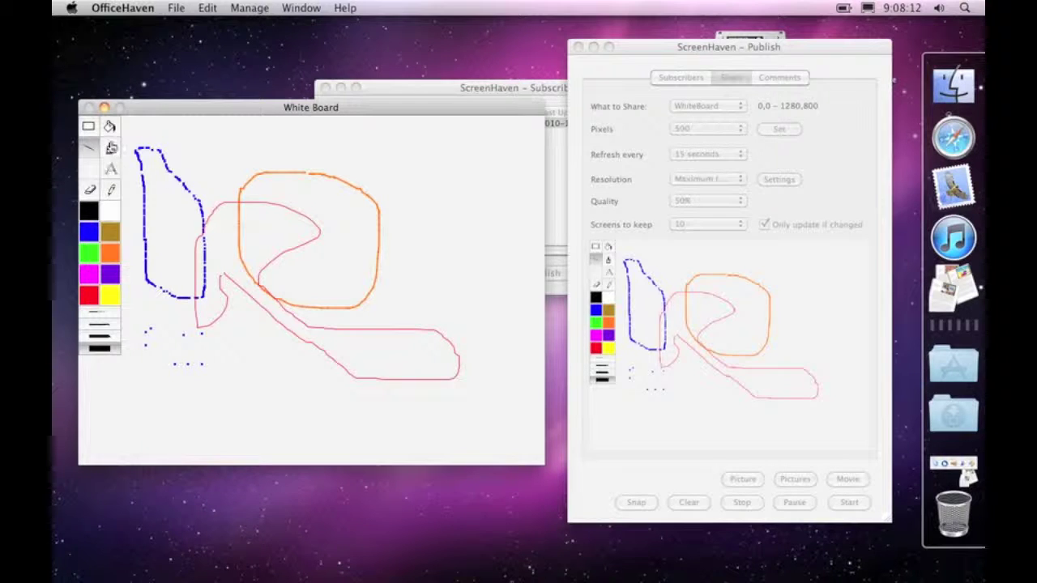
pyautogui.click(110, 189)
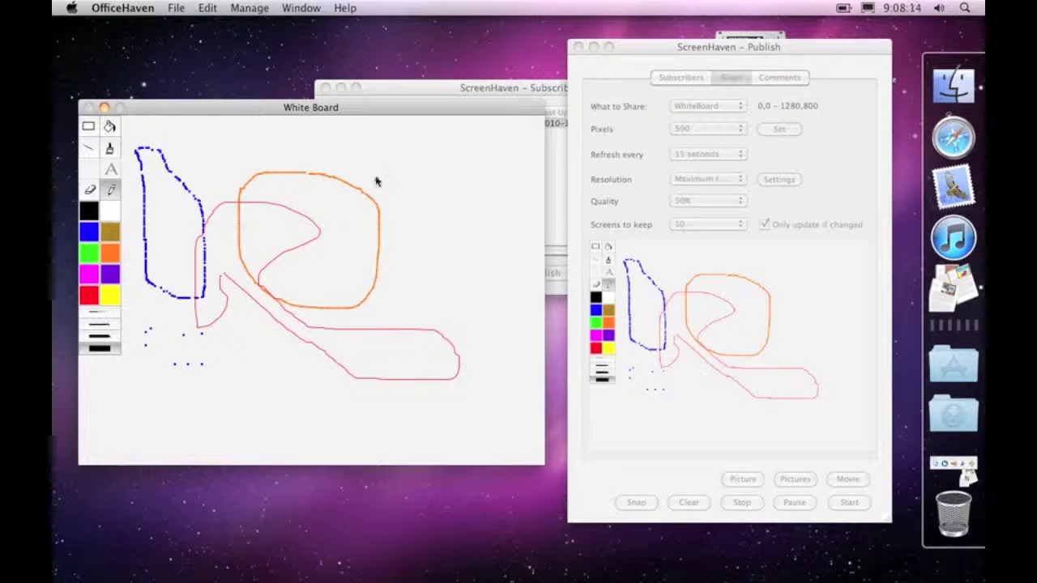
pyautogui.moveTo(375, 181); pyautogui.dragTo(375, 236)
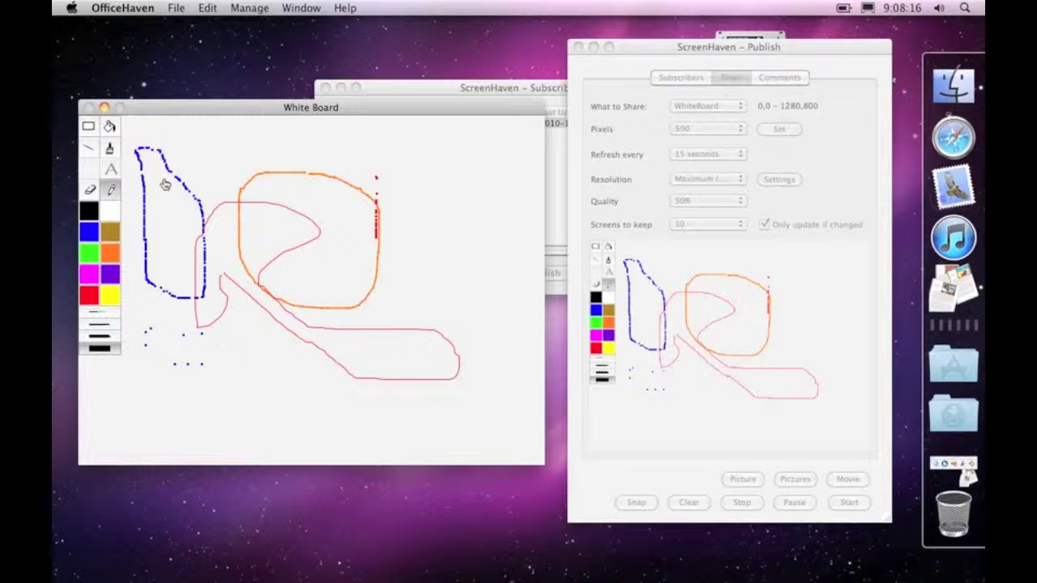
pyautogui.click(109, 148)
pyautogui.moveTo(377, 165)
pyautogui.mouseDown()
pyautogui.moveTo(395, 202)
pyautogui.moveTo(462, 204)
pyautogui.moveTo(450, 257)
pyautogui.moveTo(432, 209)
pyautogui.moveTo(379, 155)
pyautogui.moveTo(378, 166)
pyautogui.mouseUp()
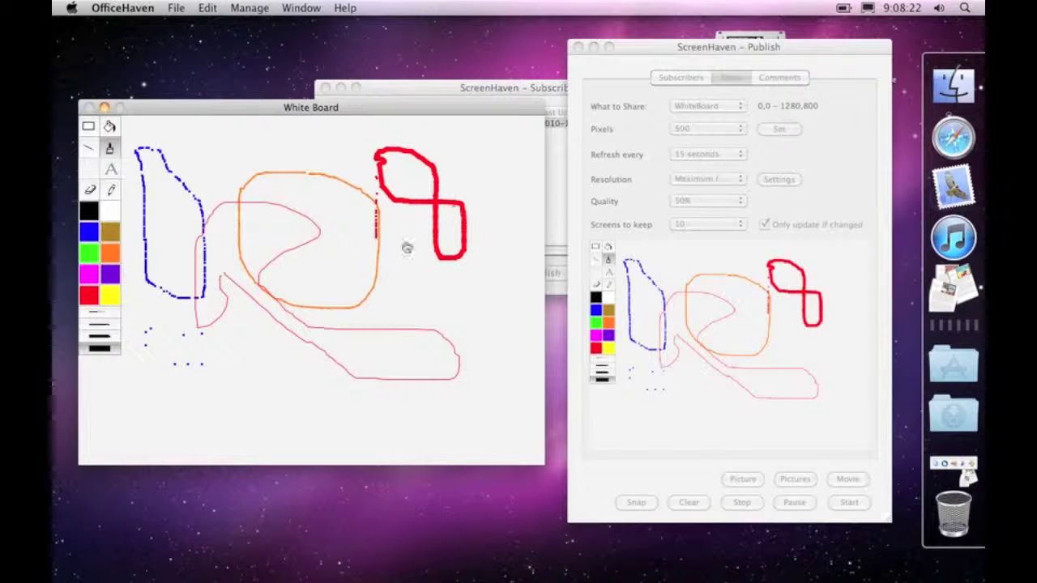
# - Draw a brown line running down-right below the pink loop
pyautogui.click(89, 149)
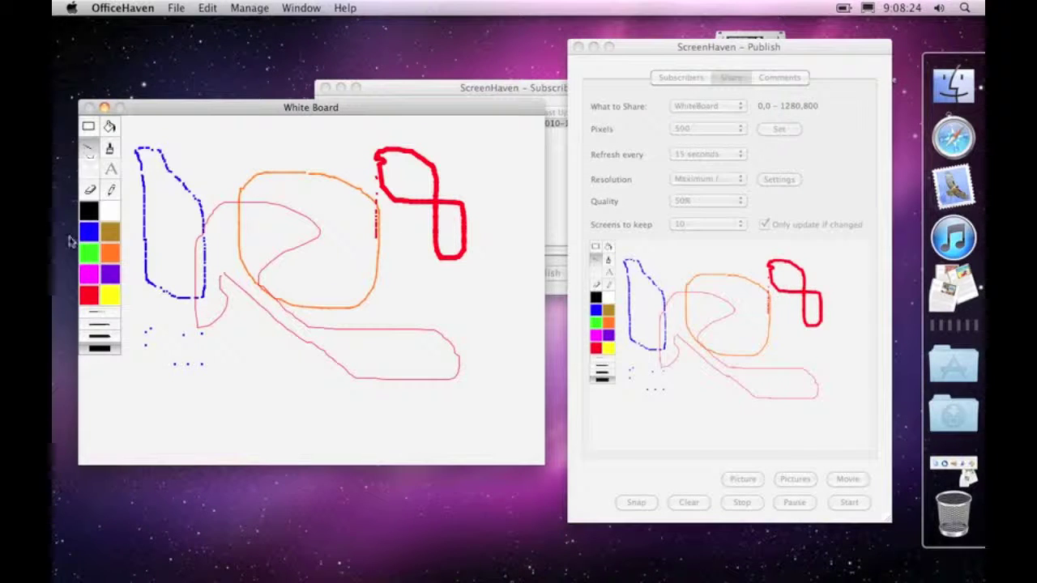
pyautogui.click(105, 236)
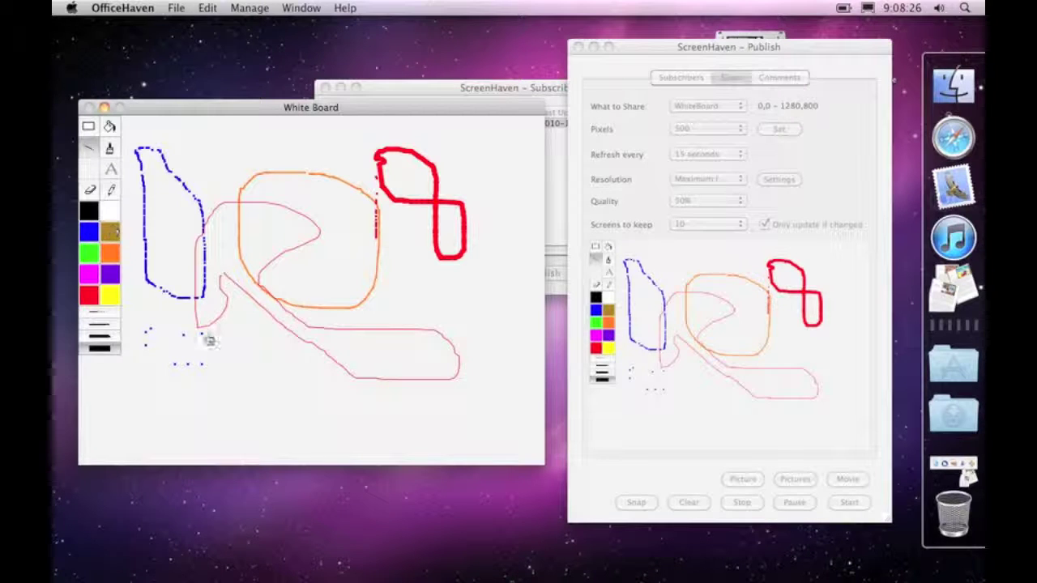
pyautogui.moveTo(209, 332)
pyautogui.mouseDown()
pyautogui.moveTo(250, 364)
pyautogui.moveTo(328, 395)
pyautogui.moveTo(283, 375)
pyautogui.moveTo(243, 325)
pyautogui.moveTo(212, 324)
pyautogui.mouseUp()
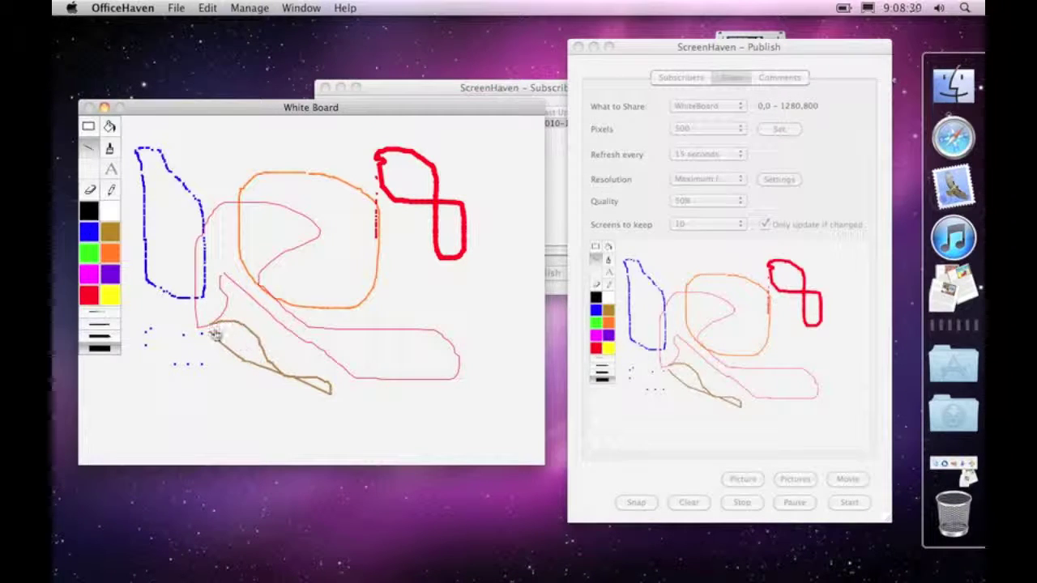
pyautogui.click(90, 145)
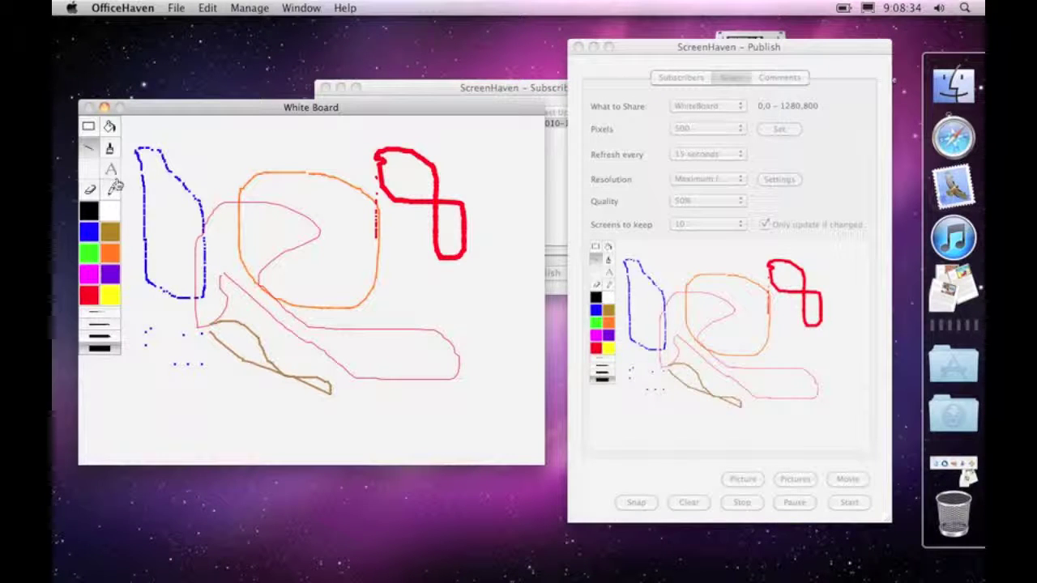
# - Draw two magenta rectangles, one over the orange loop and one around the lower-left blue dots
pyautogui.click(87, 129)
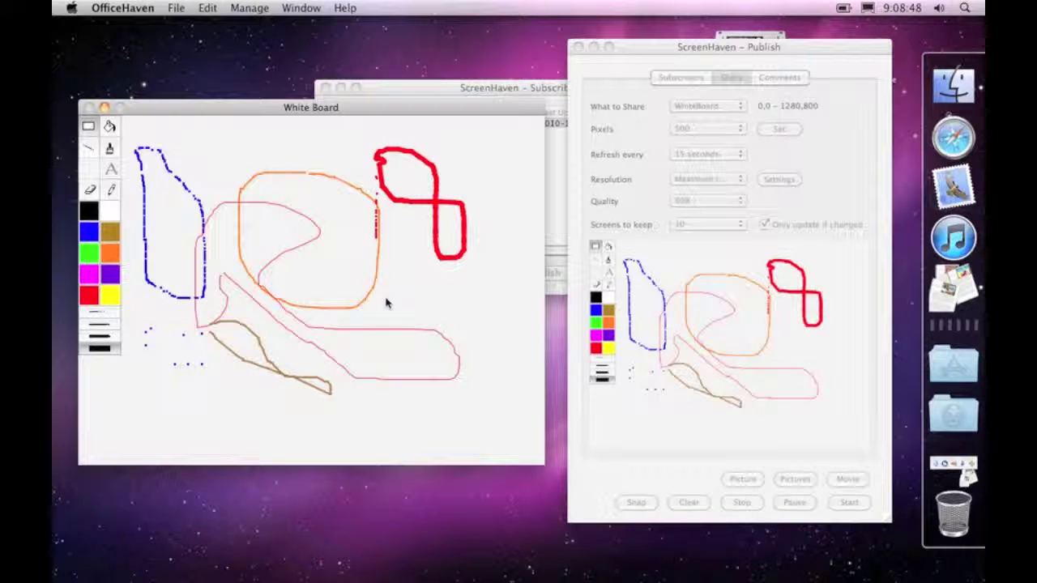
pyautogui.moveTo(385, 301); pyautogui.dragTo(195, 140)
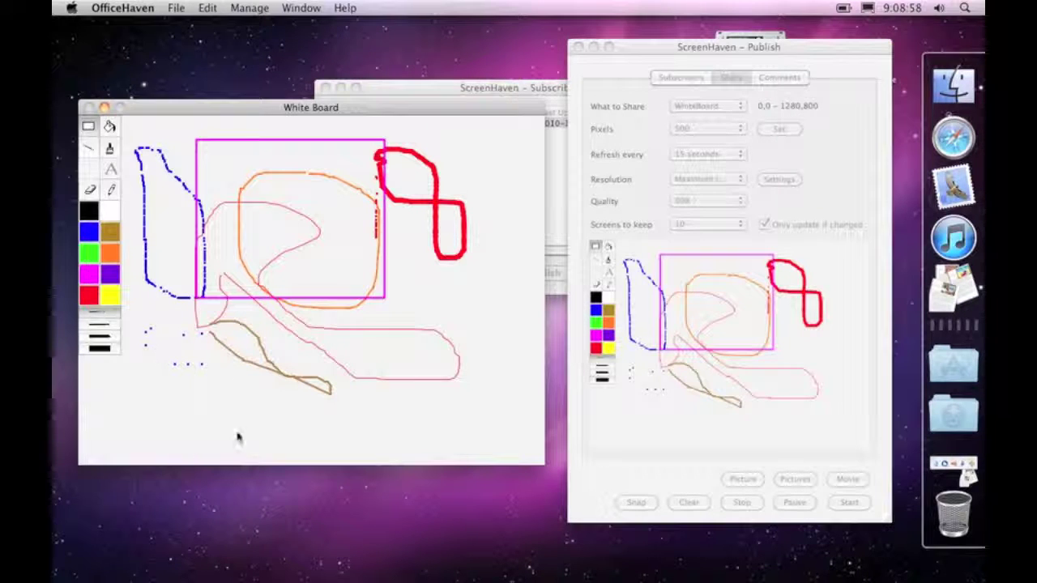
pyautogui.moveTo(160, 350); pyautogui.dragTo(238, 442)
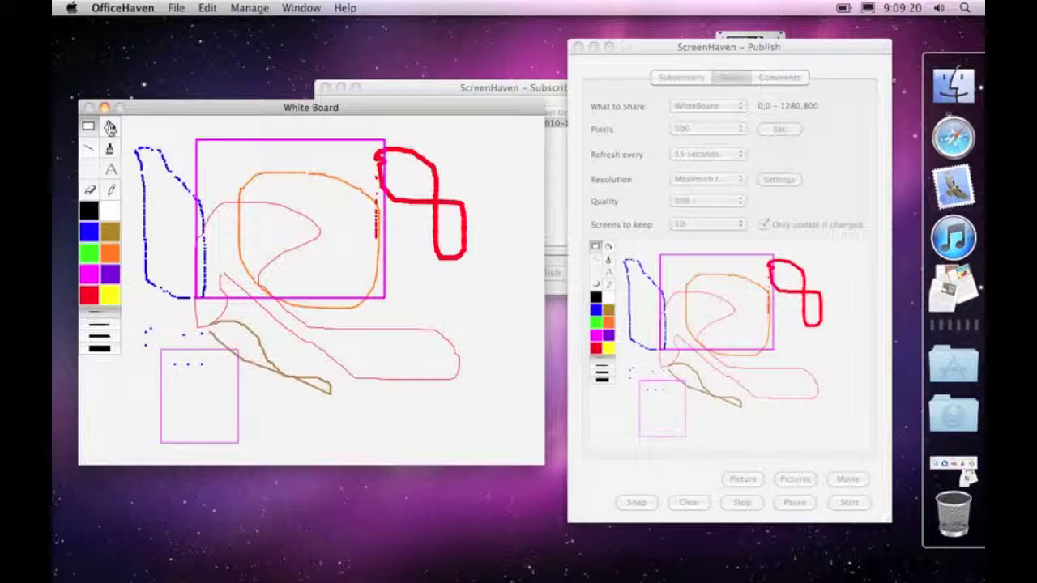
pyautogui.click(109, 127)
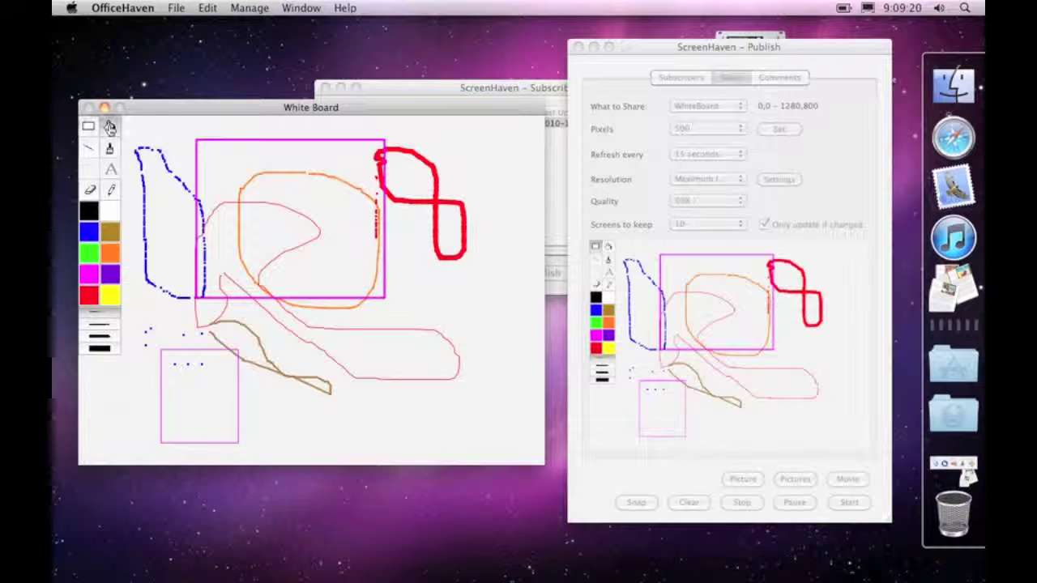
# - Flood the whiteboard green, outline a rectangle at its upper left, and request clearing the board
pyautogui.click(412, 260)
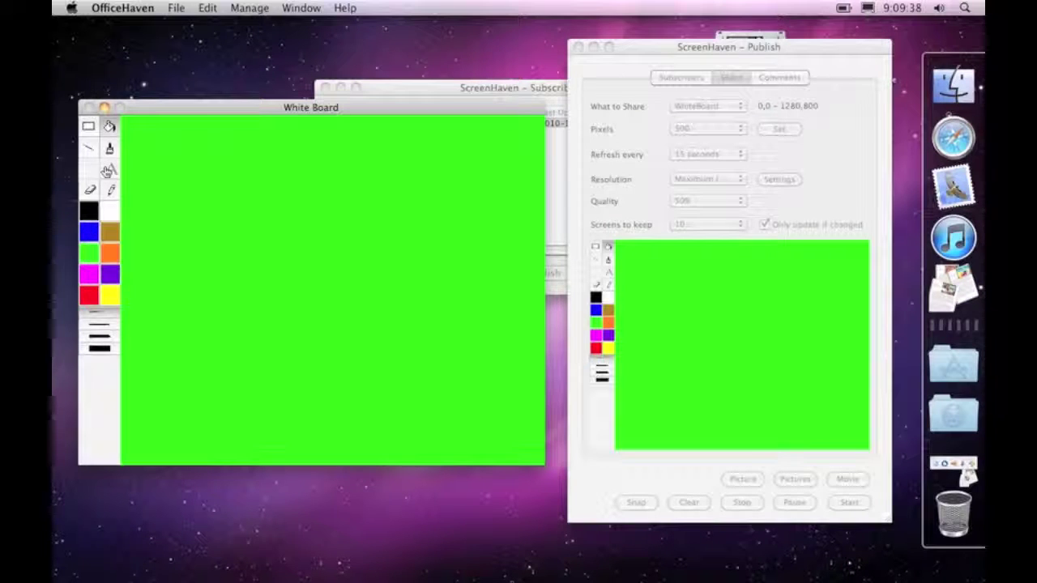
pyautogui.click(90, 128)
pyautogui.moveTo(144, 150); pyautogui.dragTo(284, 261)
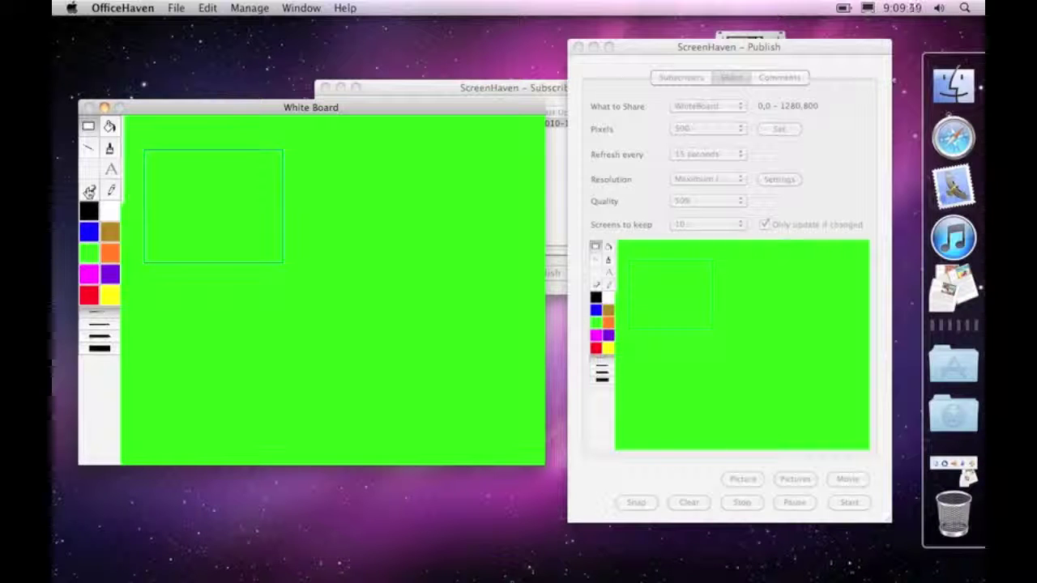
pyautogui.click(90, 191)
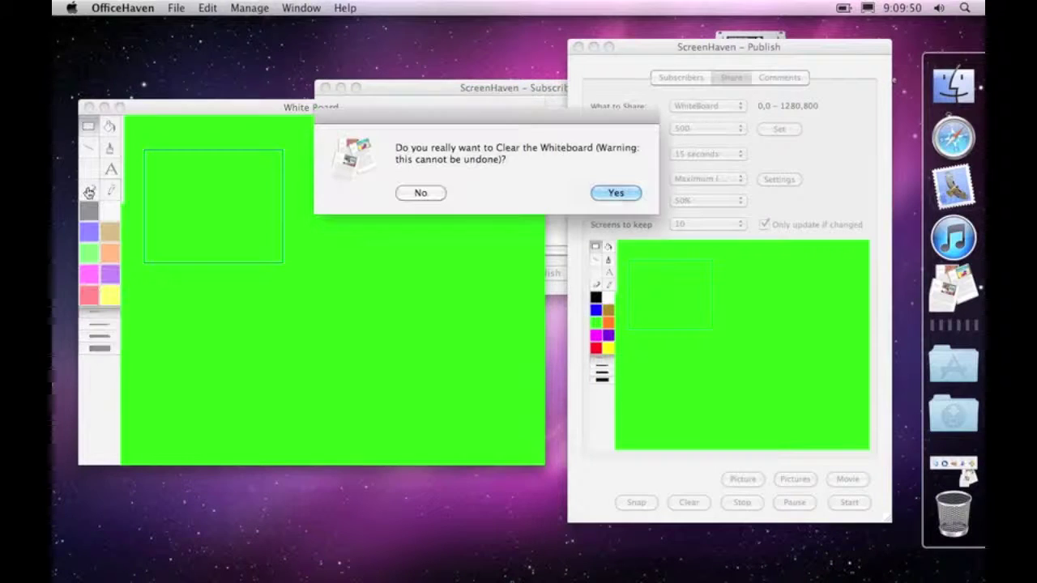
# - Confirm Clear Whiteboard so the board and Publish preview both show a blank canvas
pyautogui.click(625, 195)
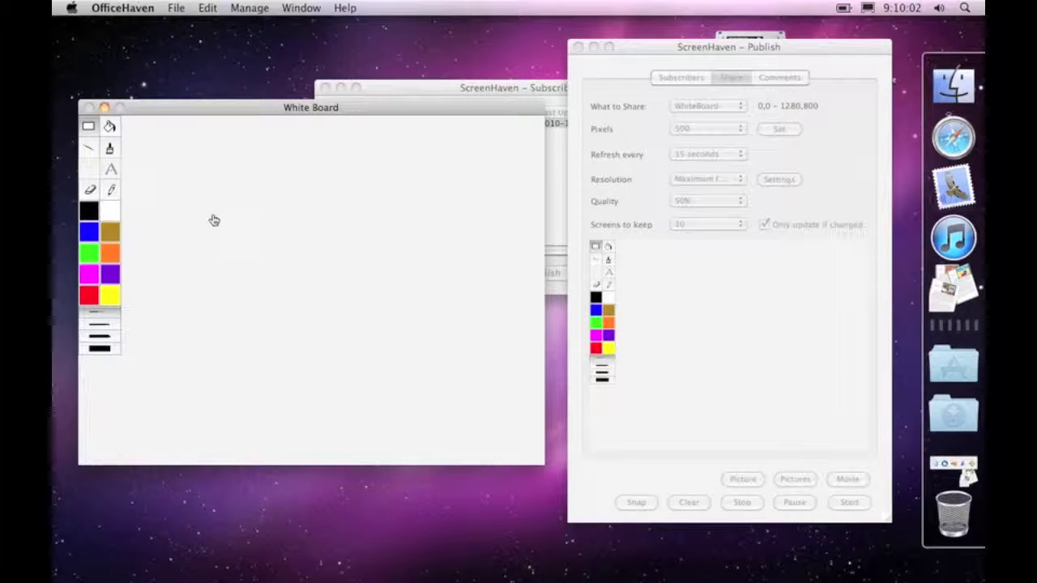
pyautogui.click(768, 478)
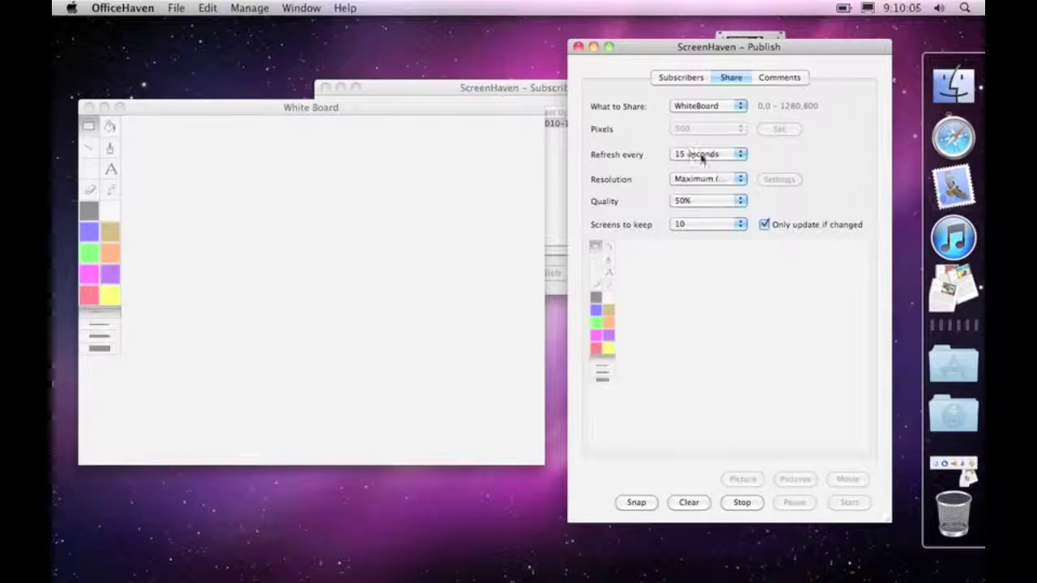
pyautogui.click(273, 108)
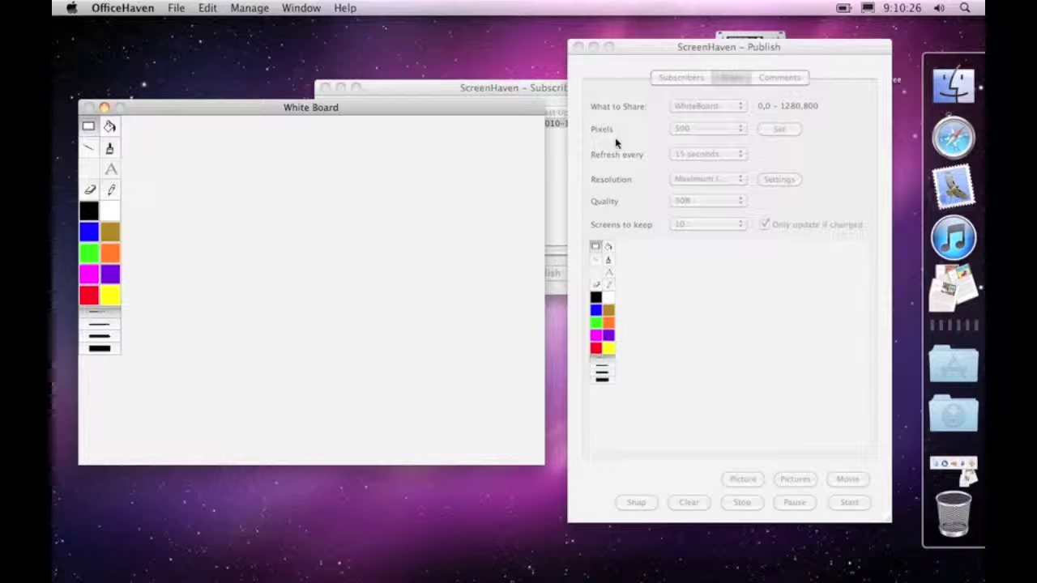
# - Keep Screens to keep at 10 and open the What to Share list in the Publish window
pyautogui.click(648, 65)
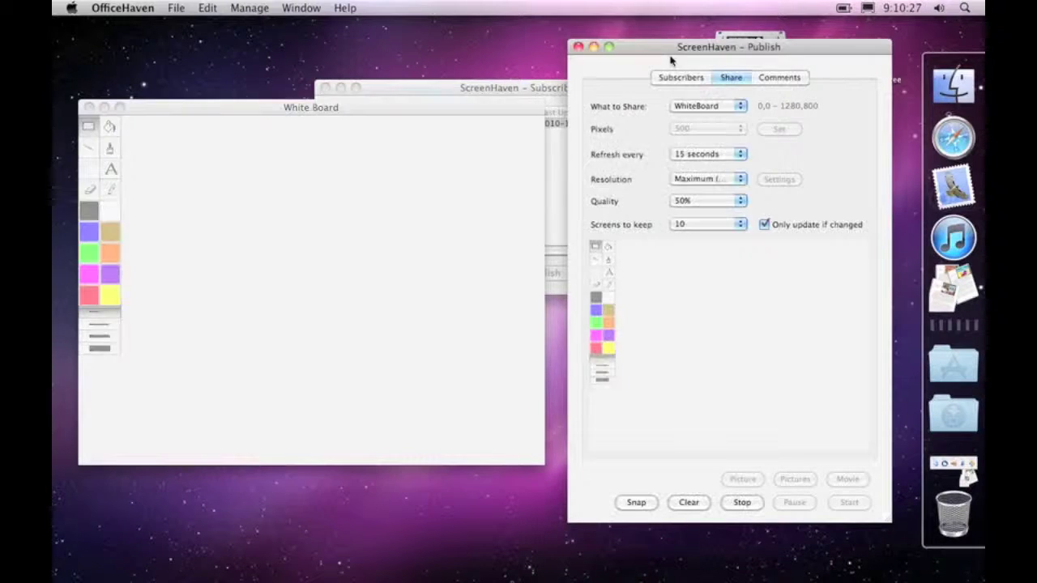
pyautogui.click(679, 225)
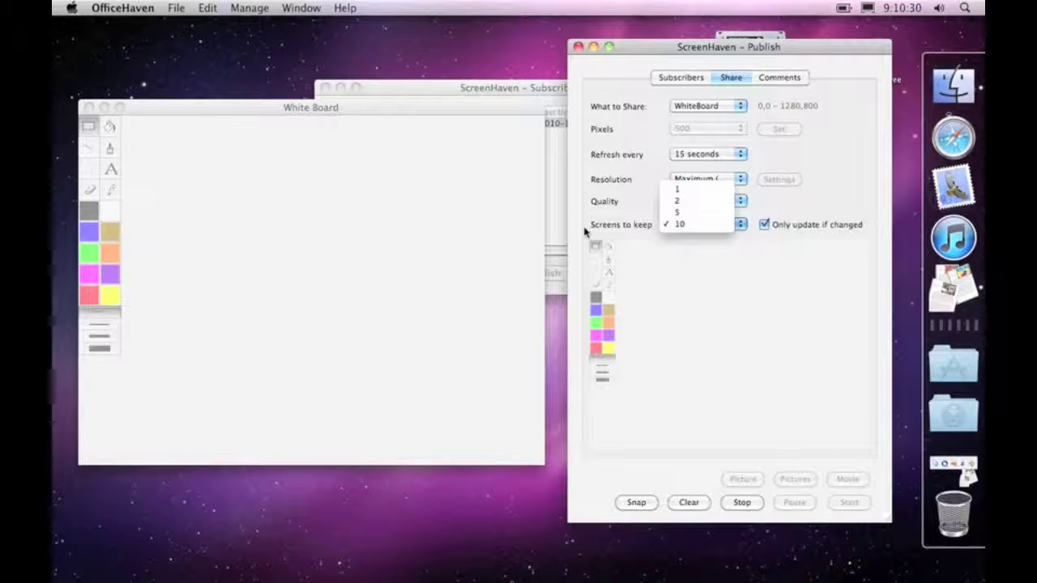
pyautogui.click(640, 229)
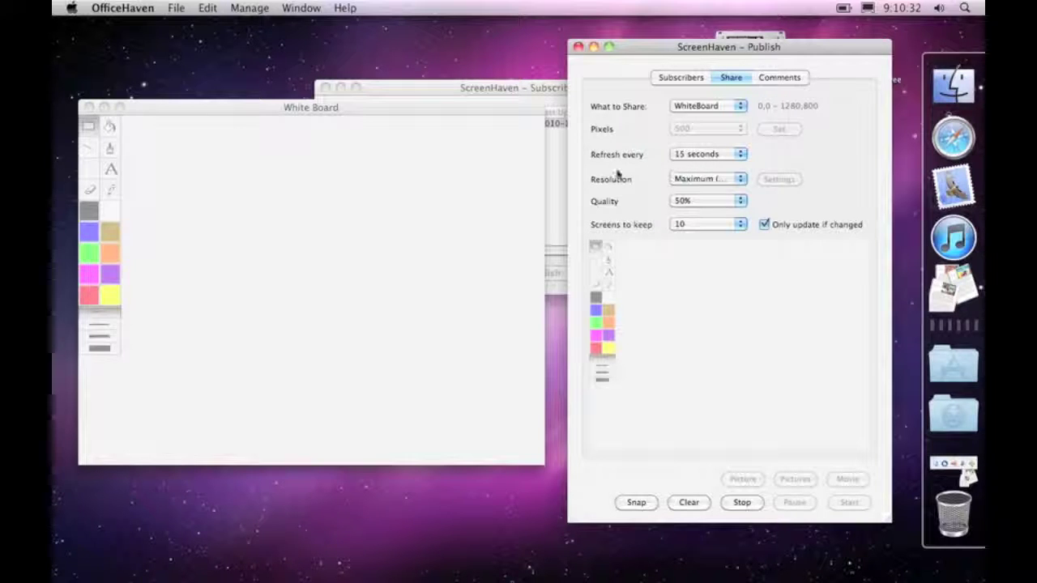
pyautogui.click(283, 119)
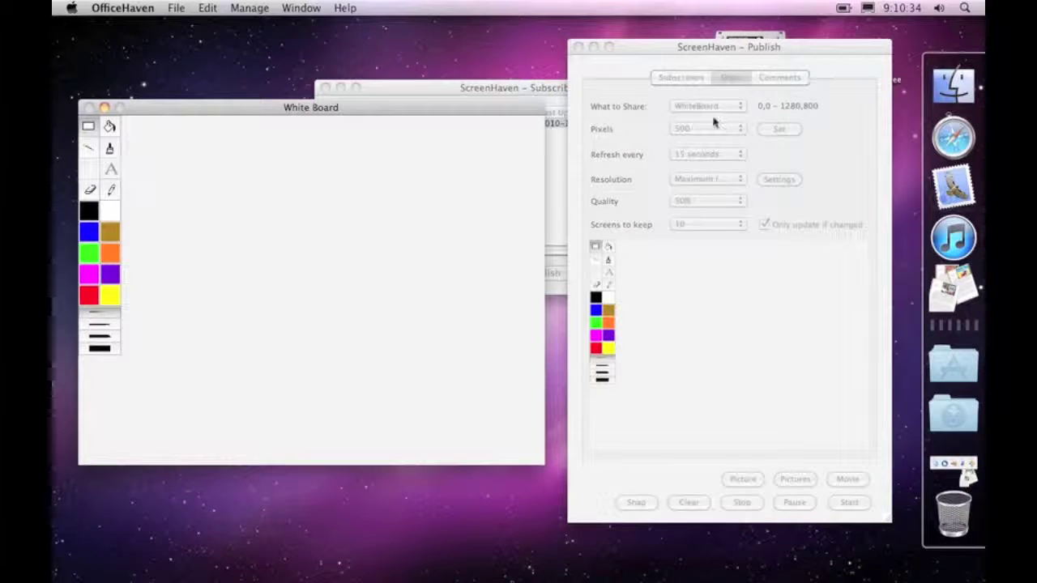
pyautogui.click(609, 98)
pyautogui.click(694, 105)
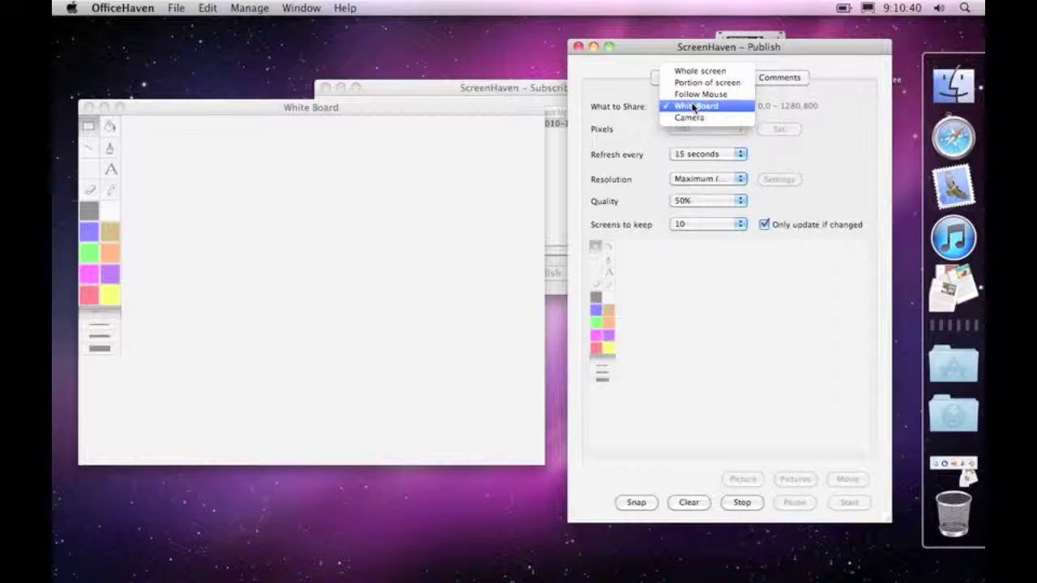
# - Switch What to Share to Whole screen and move the Publish window to a new spot
pyautogui.click(693, 72)
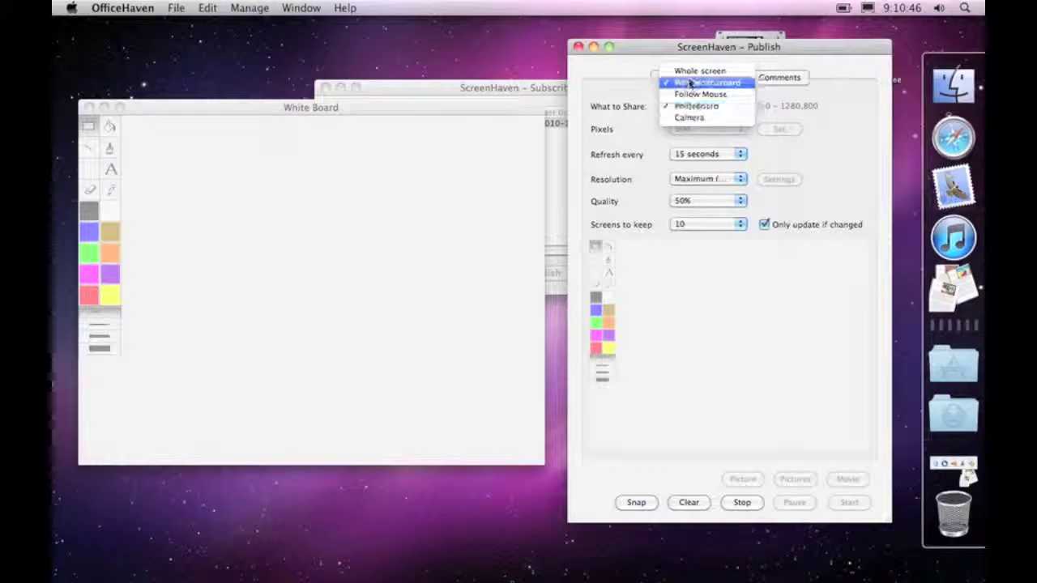
pyautogui.click(691, 71)
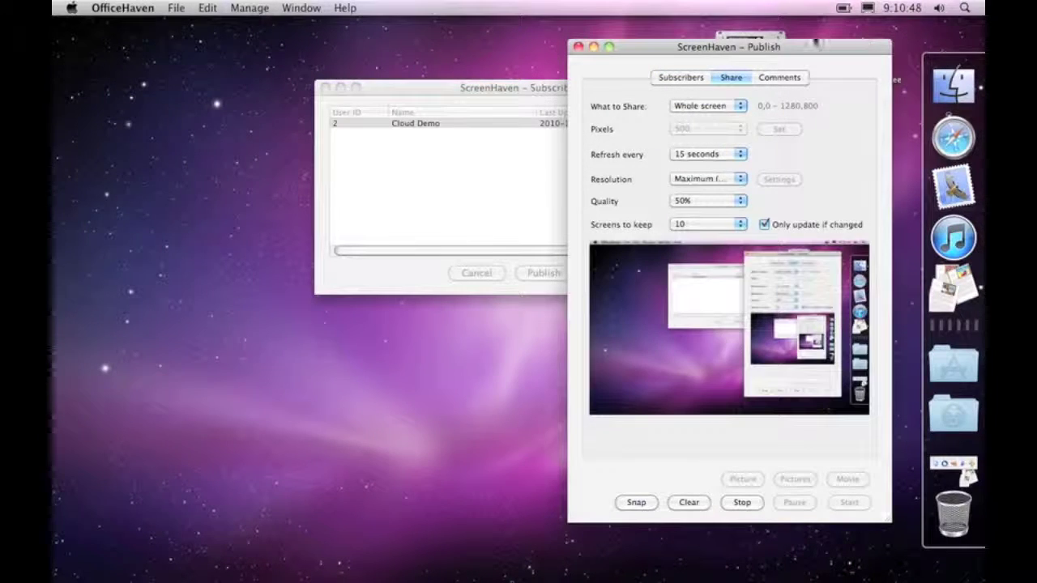
pyautogui.moveTo(801, 48); pyautogui.dragTo(617, 40)
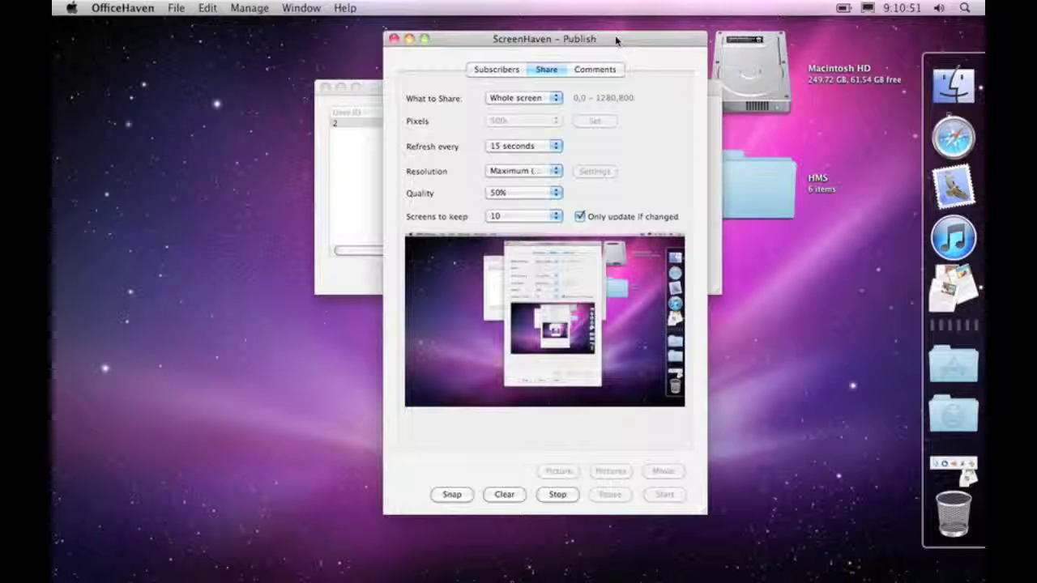
pyautogui.moveTo(616, 41); pyautogui.dragTo(776, 54)
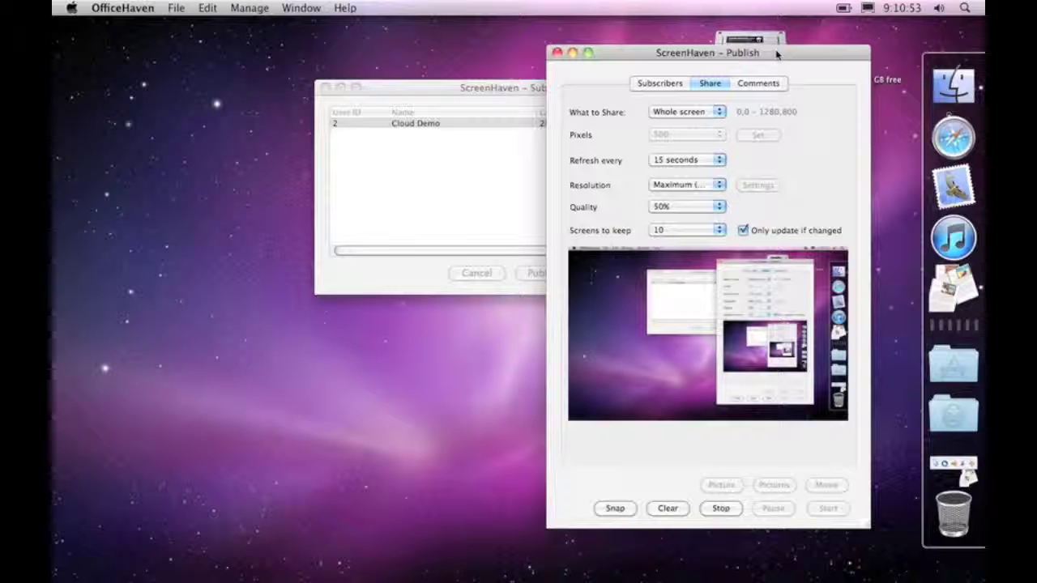